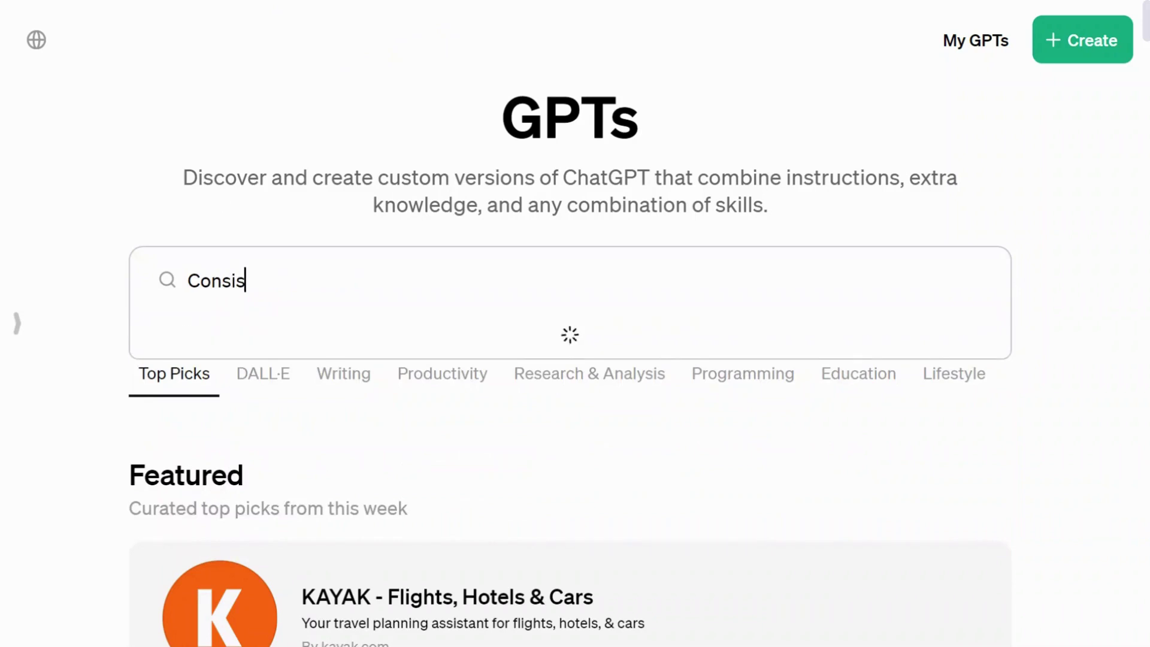
# - Search the GPT store for 'Consistent Characters' and open the Consistent Character GPT
pyautogui.write('ers')
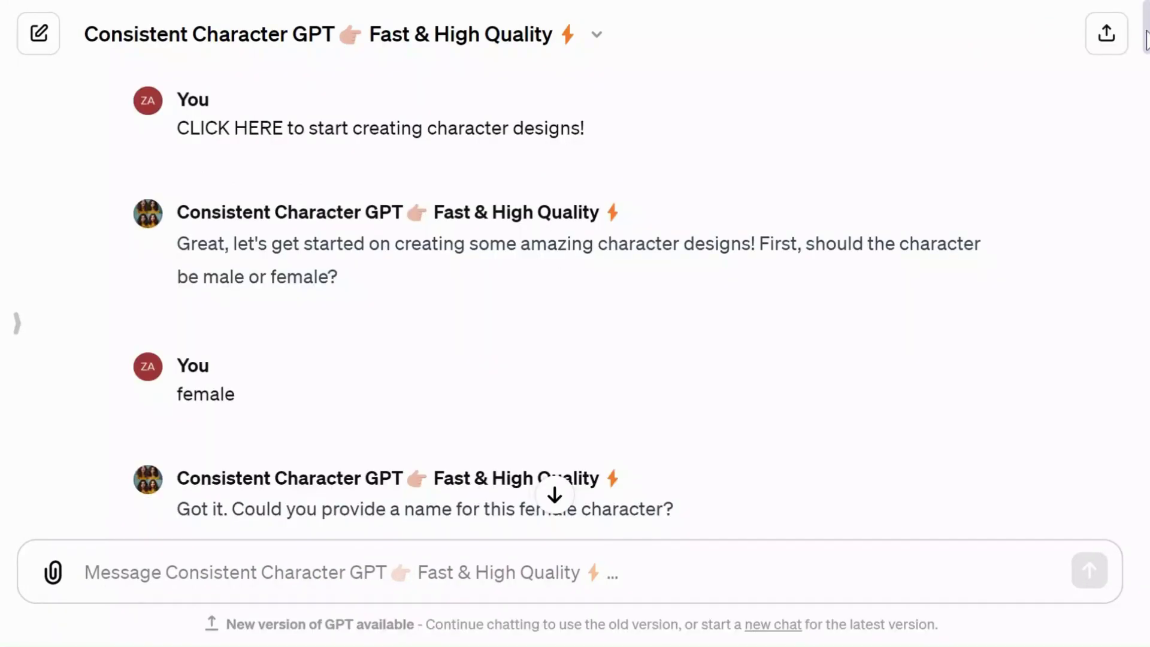
pyautogui.scroll(-10, 1146, 39)
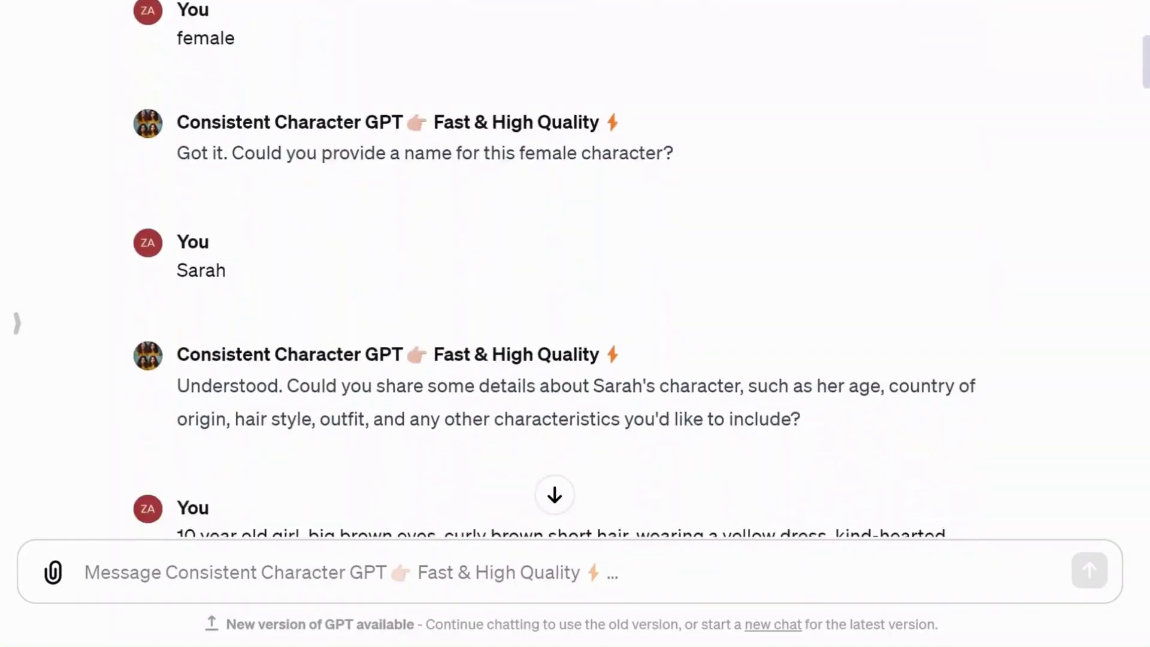
pyautogui.scroll(-15, 575, 270)
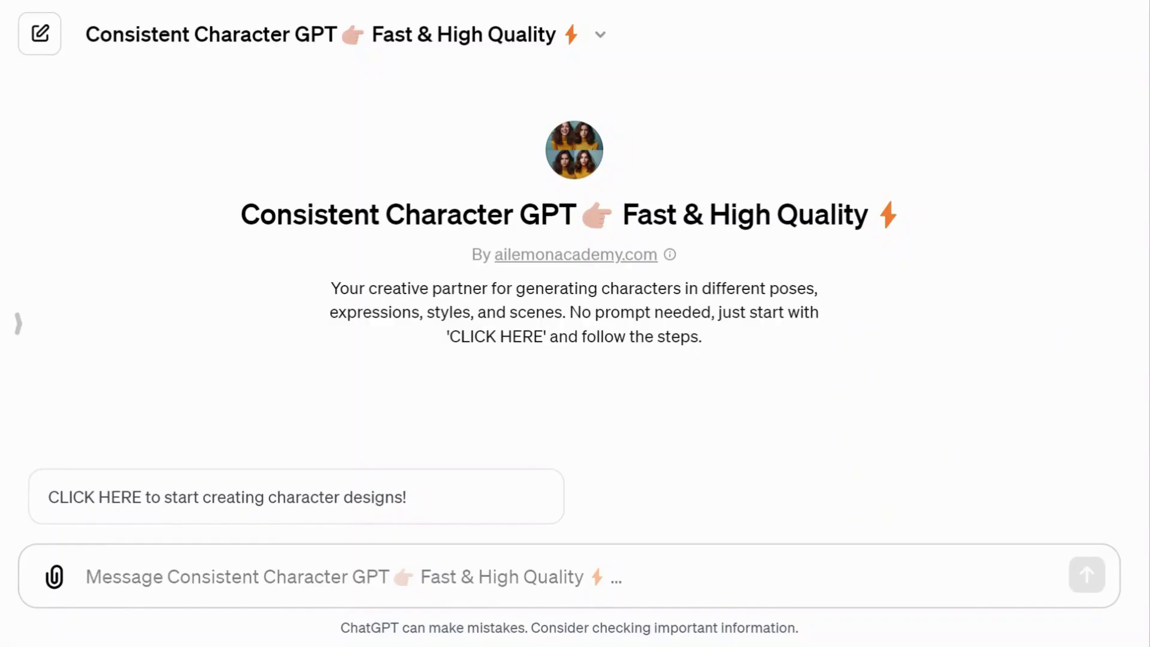
# - Start the character design chat, answering 'female' for gender and 'Sarah' for name
pyautogui.click(225, 497)
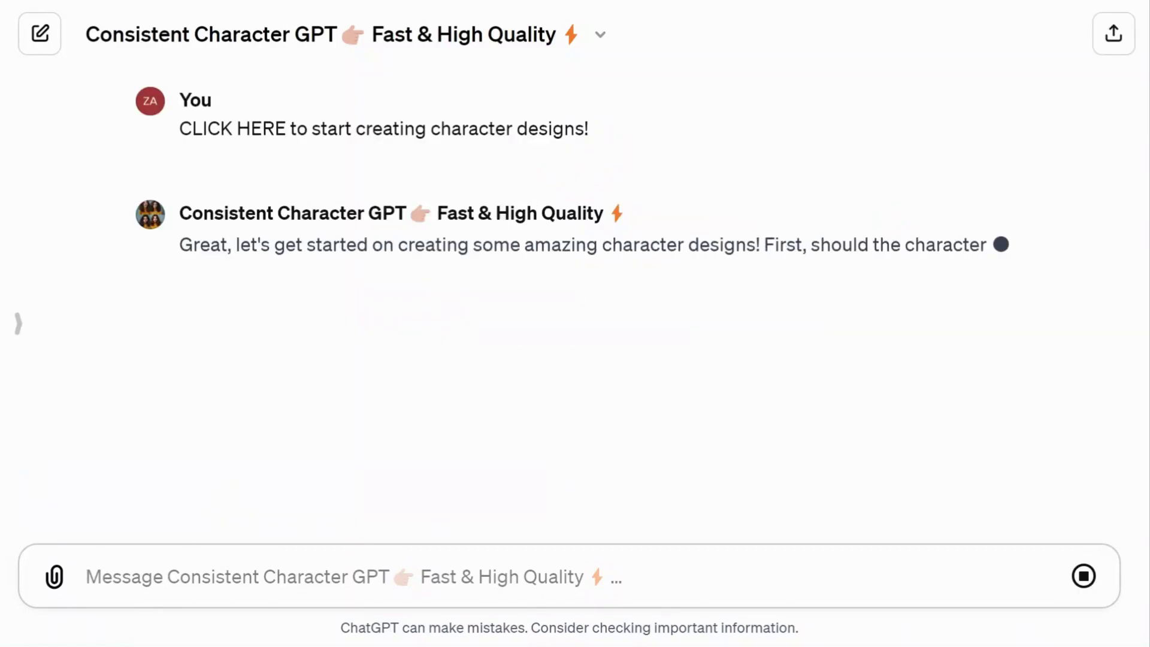
pyautogui.write('female')
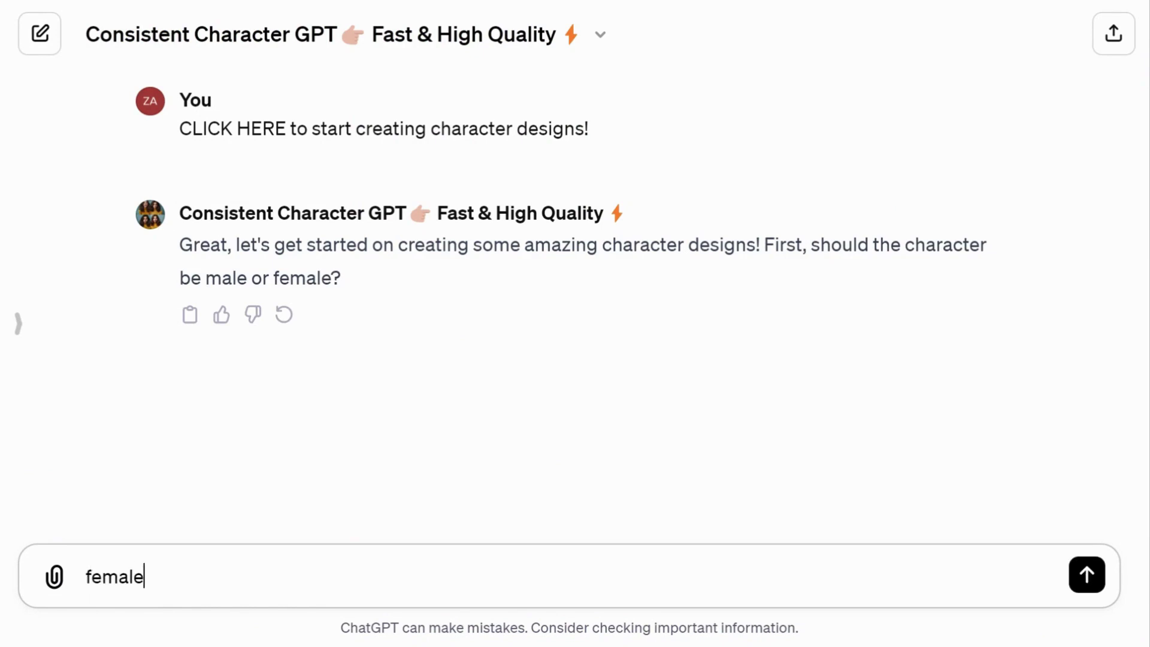
pyautogui.press('Return')
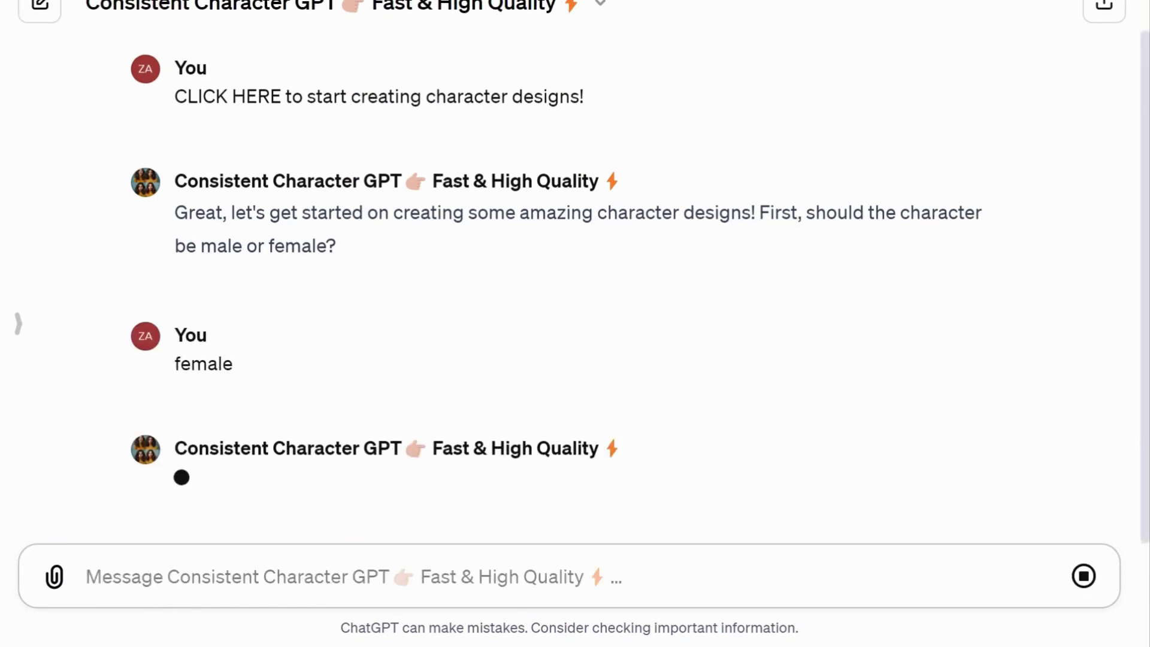
pyautogui.write('Sarah')
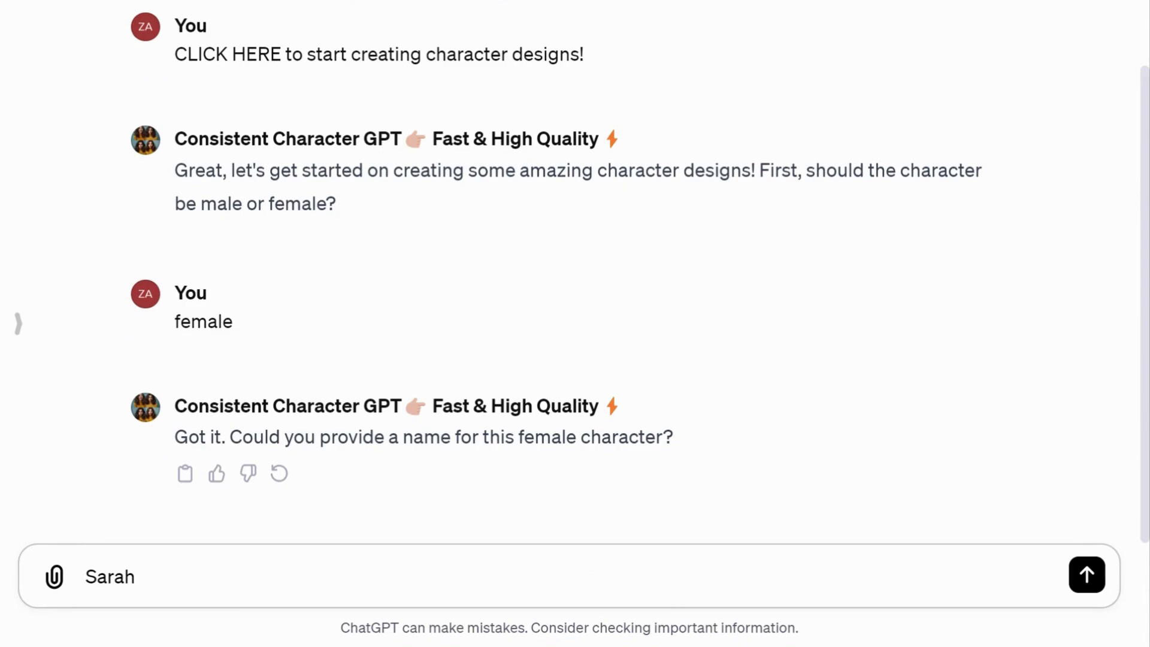
pyautogui.press('Return')
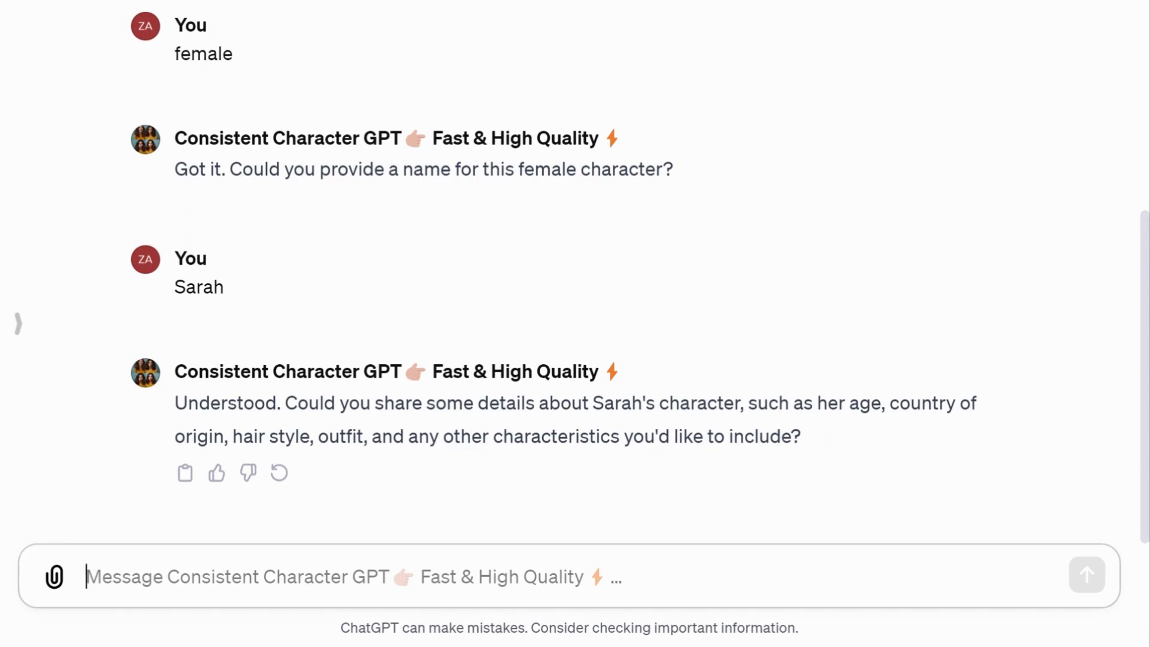
# - Send Sarah's details: 10-year-old, brown eyes, curly short hair, yellow dress, kind-hearted
pyautogui.write('10 year old girl, big brown eyes, curly brown short hair, wearing a yellow dress, kind-hearted, curious personality')
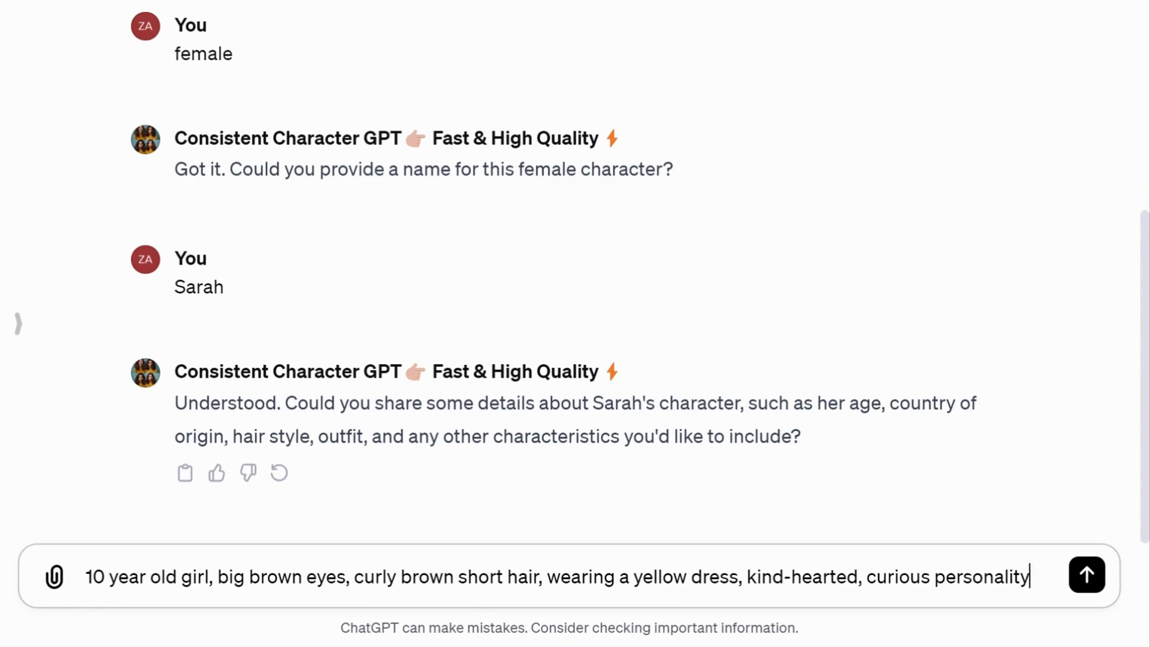
pyautogui.click(1087, 576)
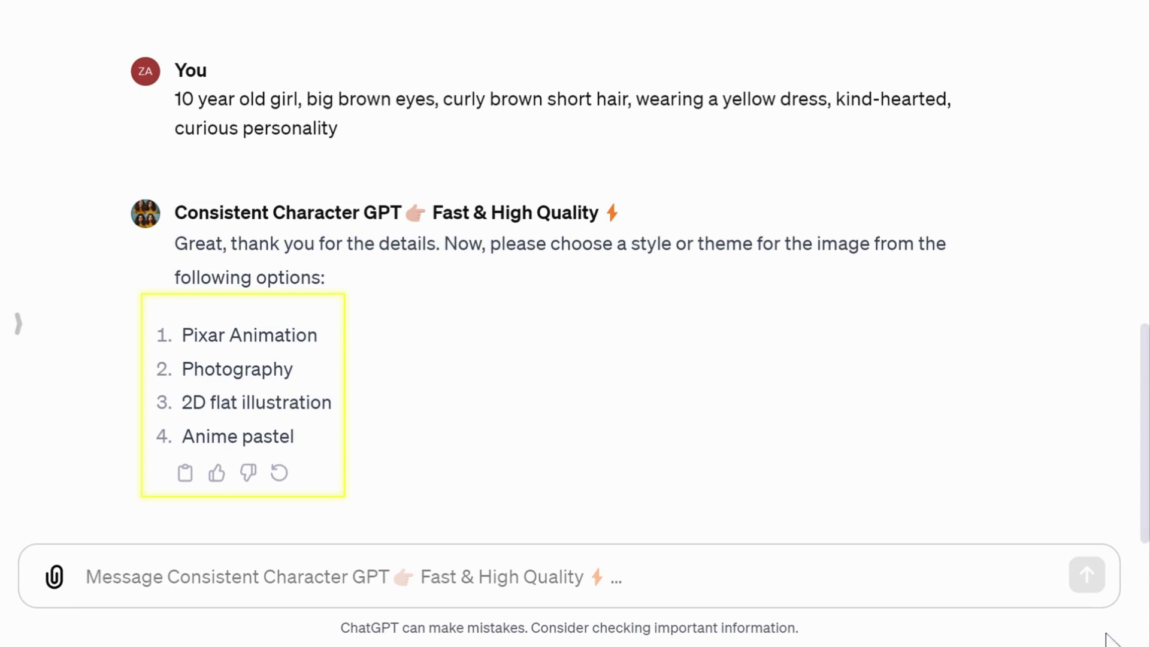
# - Answer '1' to choose Pixar Animation as the image style
pyautogui.click(87, 577)
pyautogui.write('1')
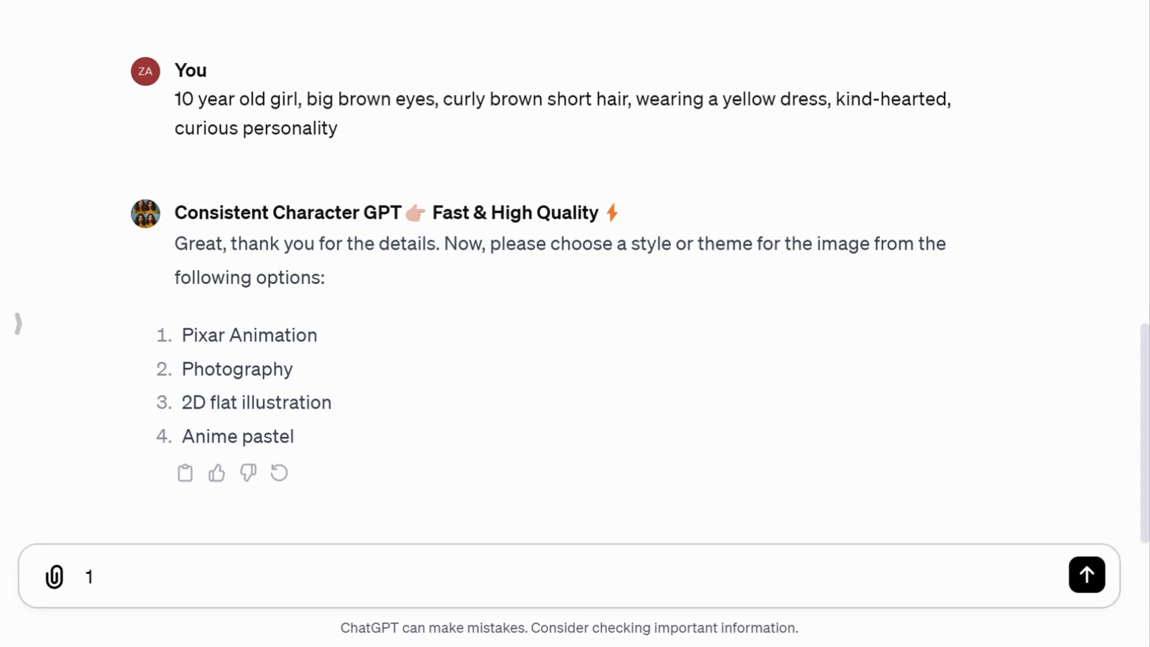
pyautogui.click(1094, 586)
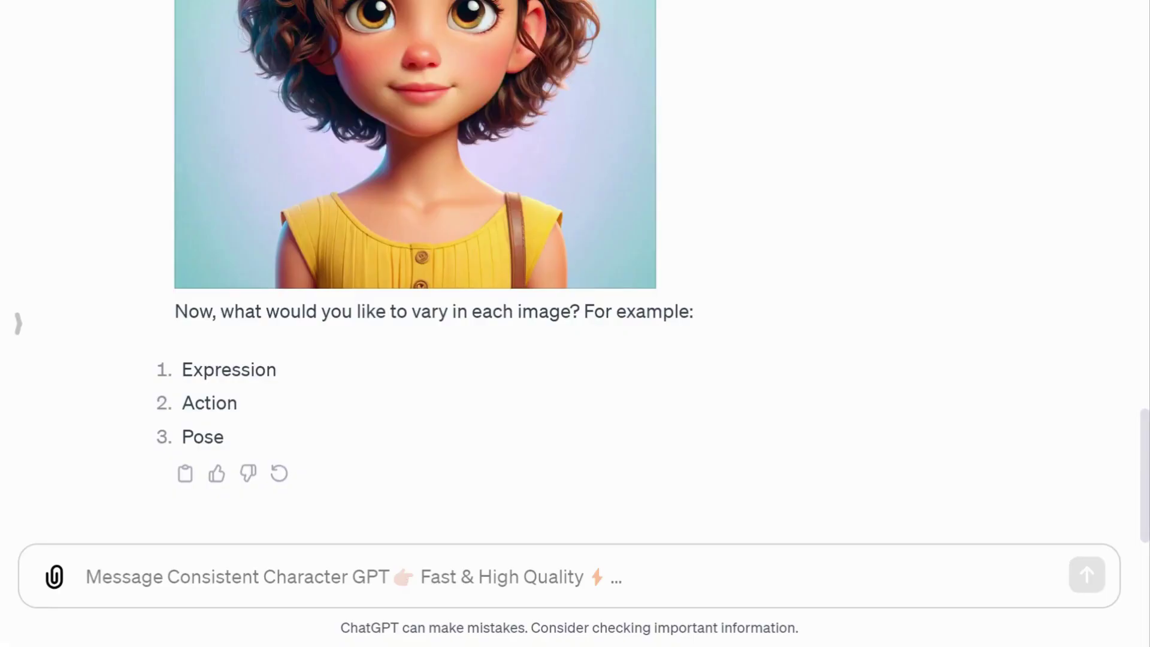
# - Vary all aspects and request Sarah running to school with a purple backpack on a sunny day
pyautogui.write('all')
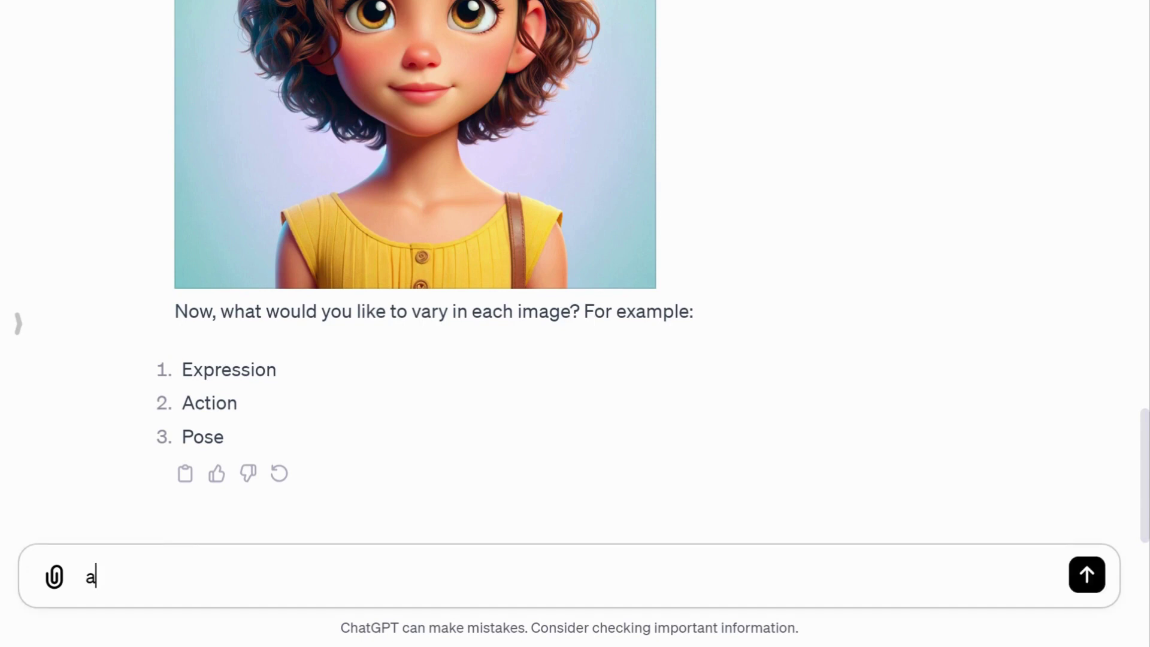
pyautogui.click(1088, 575)
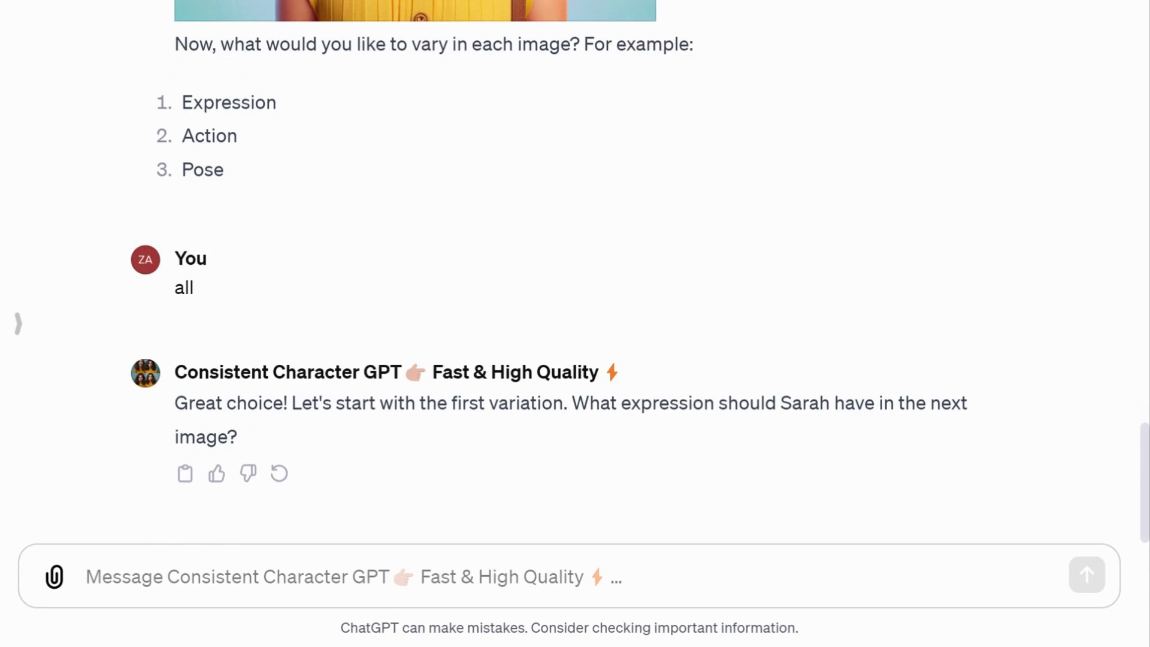
pyautogui.write('Sarah is running to school carrying a purple backpack, beautiful sunny day')
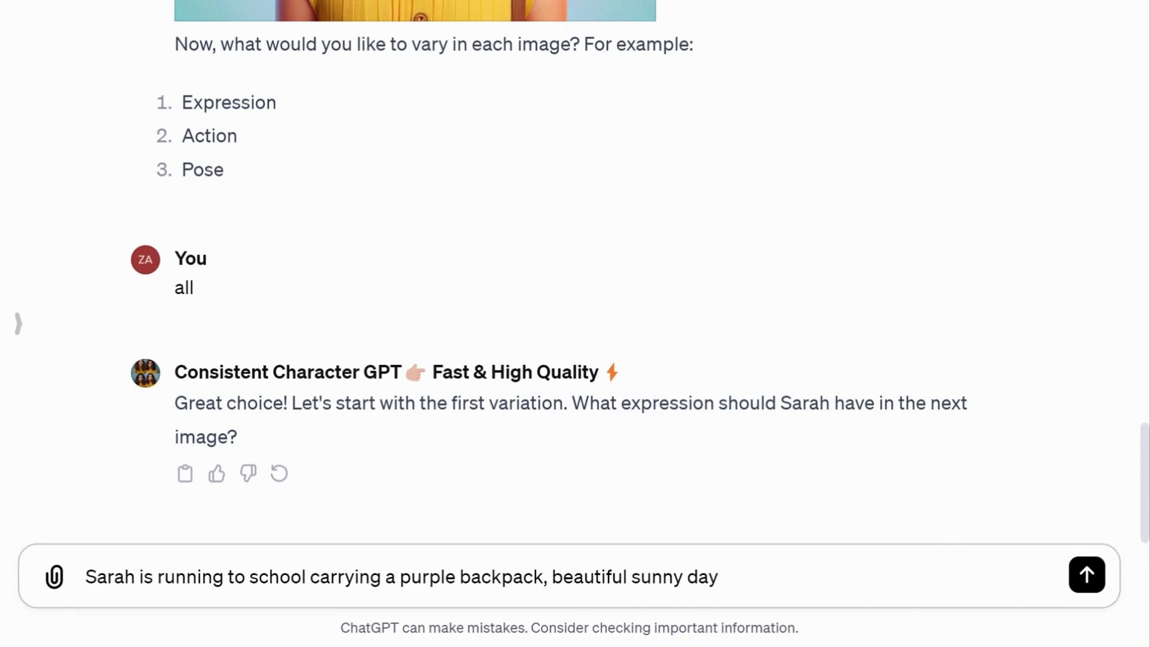
pyautogui.click(1086, 576)
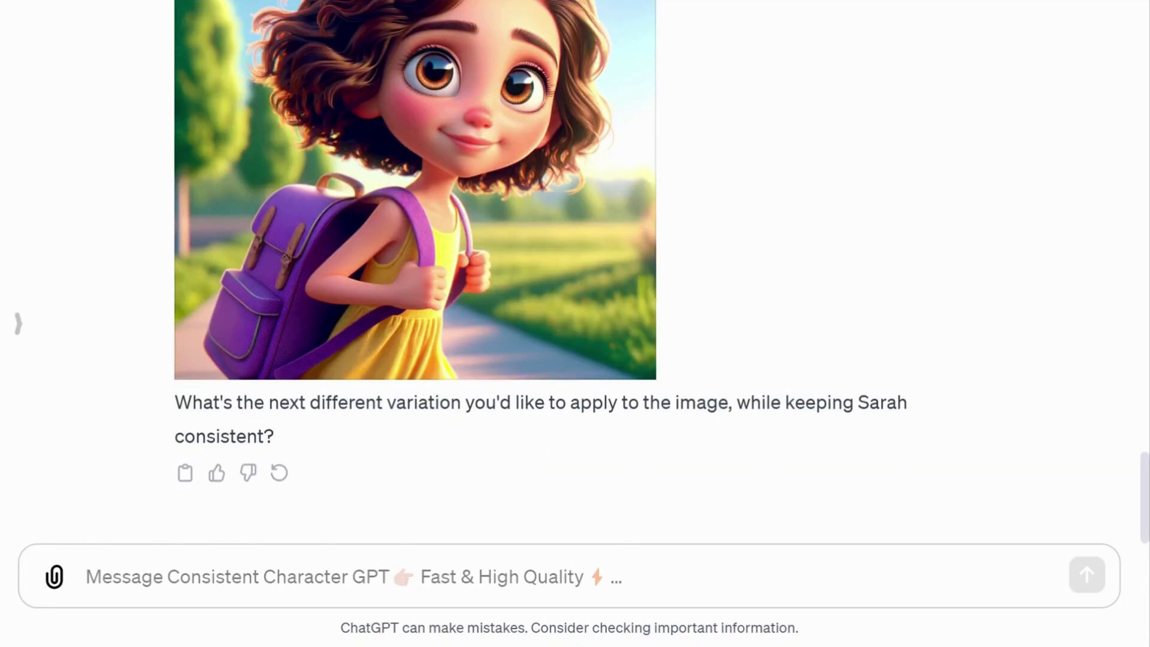
pyautogui.write('Sarah is reading a book on her bed, the moon is shining through the window')
# - Send the next scene prompt, getting Sarah sad beside a broken glass vase
pyautogui.click(1085, 576)
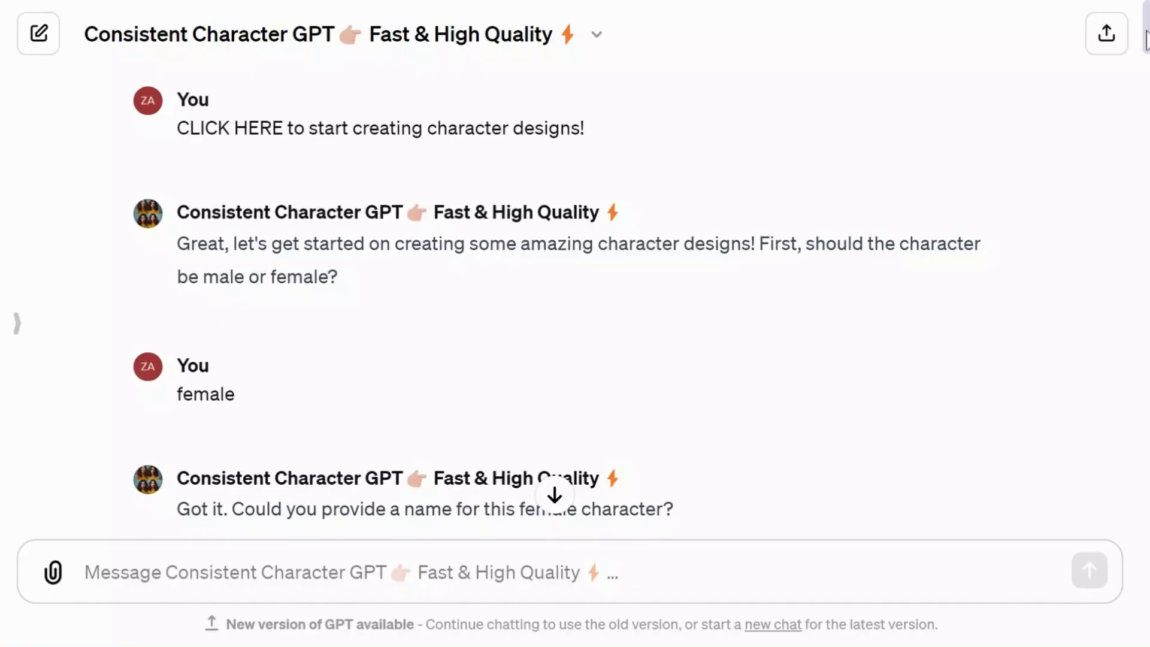
pyautogui.scroll(-15, 575, 270)
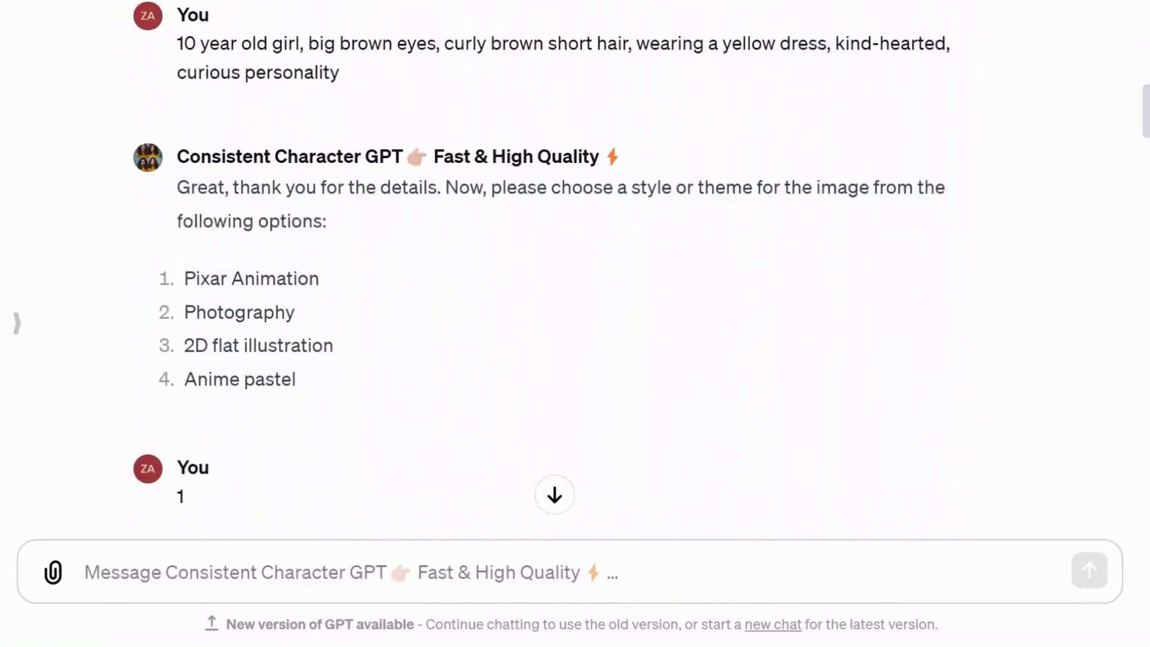
# - Scroll through the conversation to review Sarah's generated Pixar-style scenes
pyautogui.scroll(-20, 420, 270)
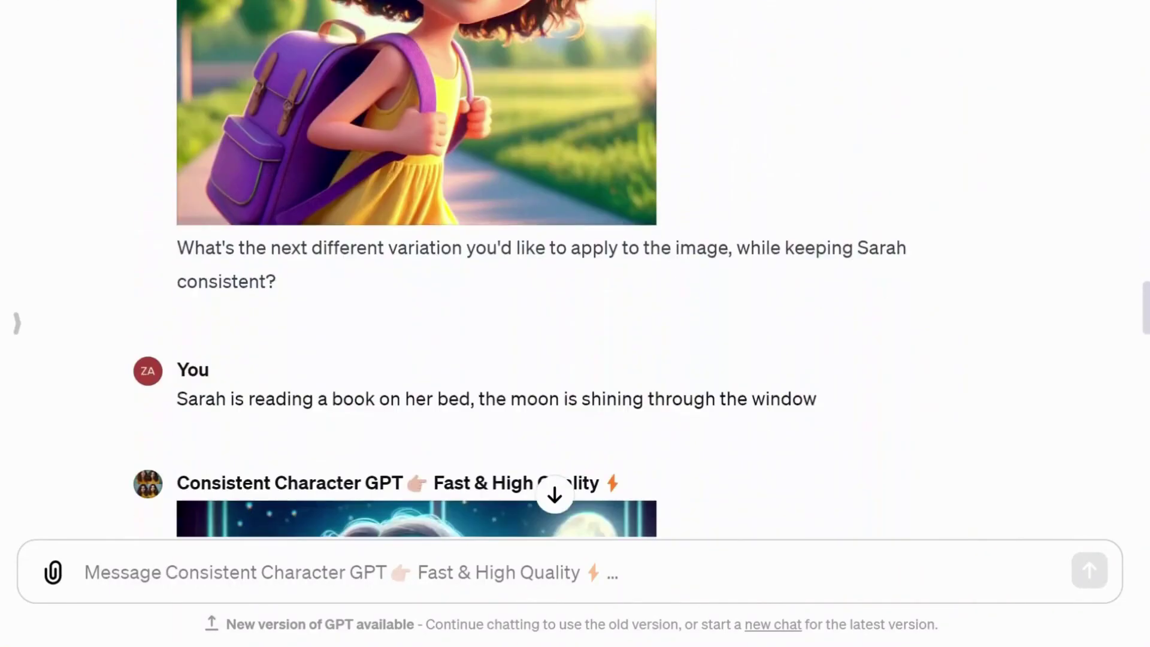
pyautogui.scroll(-20, 420, 270)
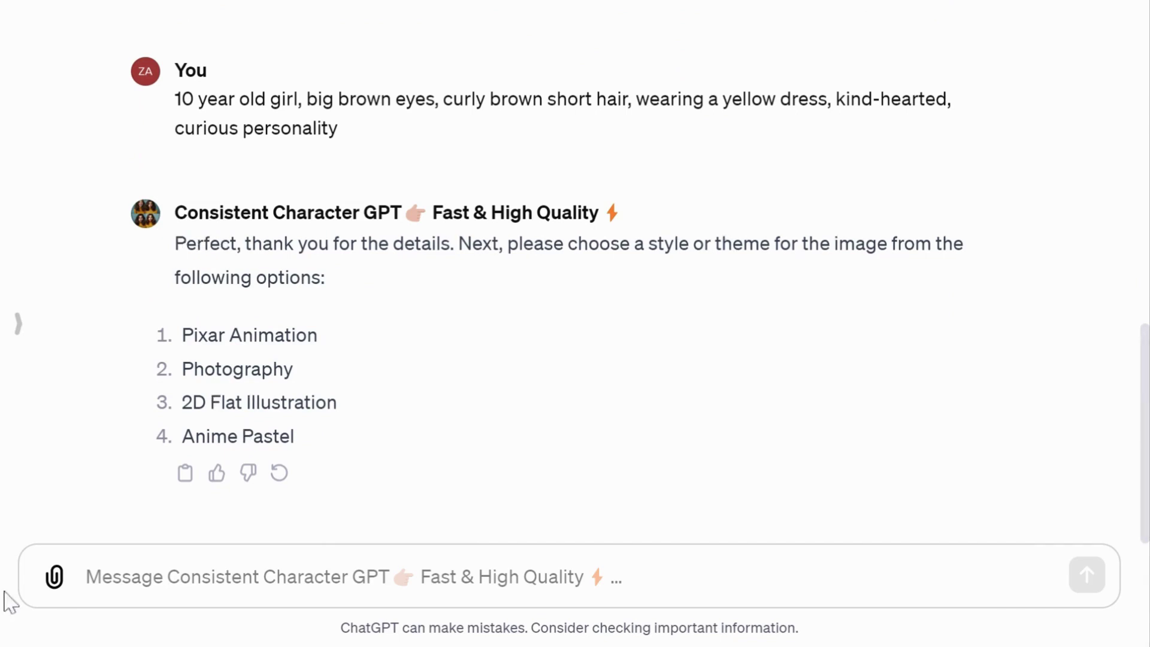
# - Answer '2' to choose Photography as the image style
pyautogui.click(87, 576)
pyautogui.write('2')
pyautogui.press('Return')
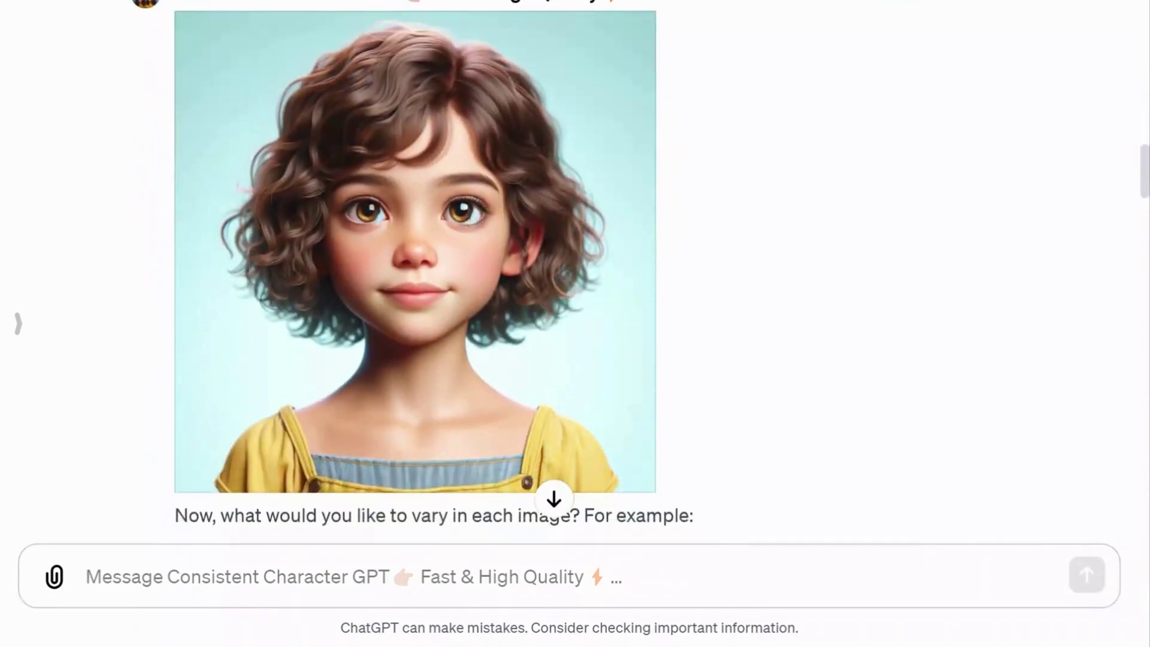
# - Review the Photography-style scenes, then choose option 3, 2D flat illustration
pyautogui.scroll(-15, 576, 271)
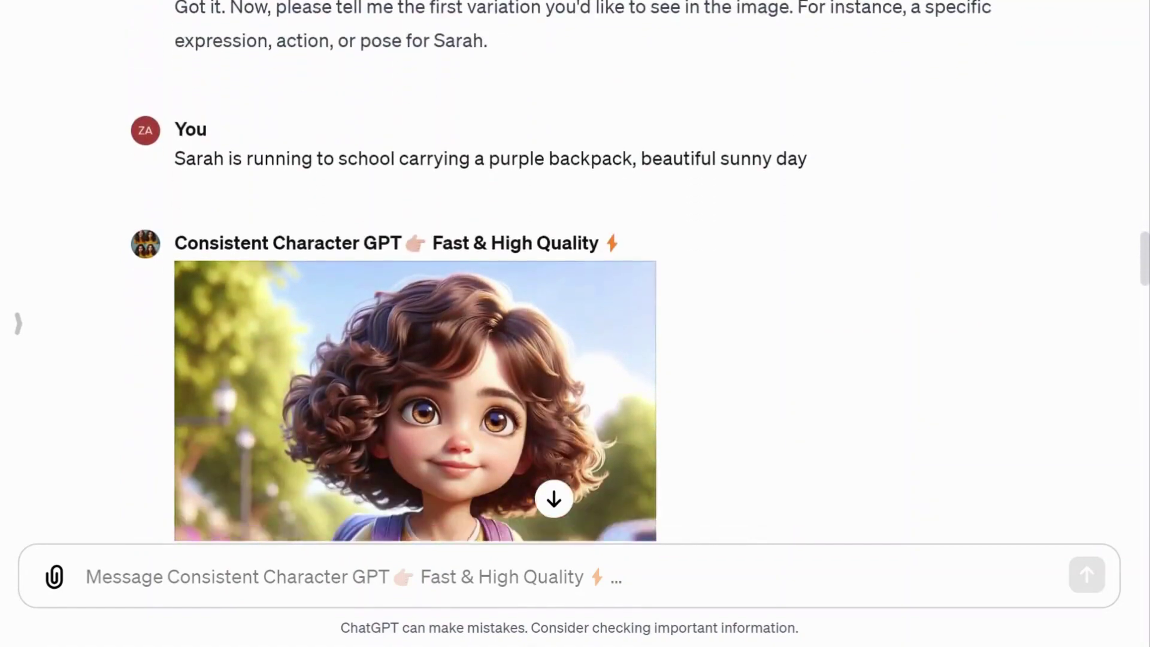
pyautogui.scroll(-2, 575, 269)
pyautogui.scroll(-4, 576, 270)
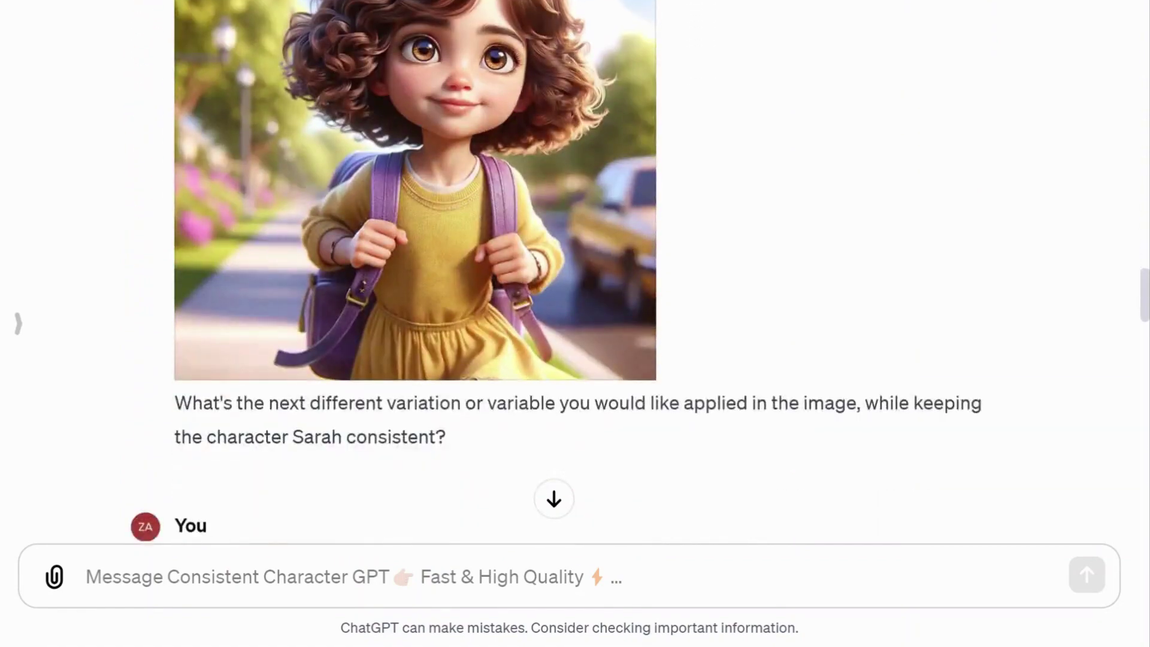
pyautogui.scroll(-10, 575, 270)
pyautogui.scroll(-10, 576, 270)
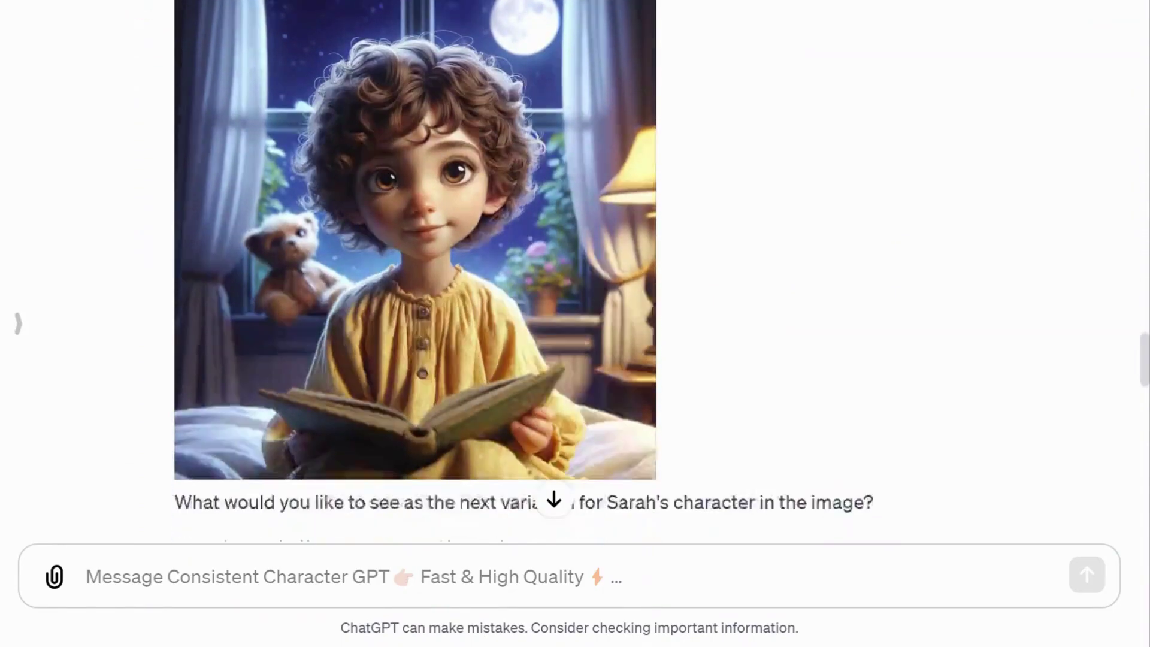
pyautogui.scroll(-4, 576, 270)
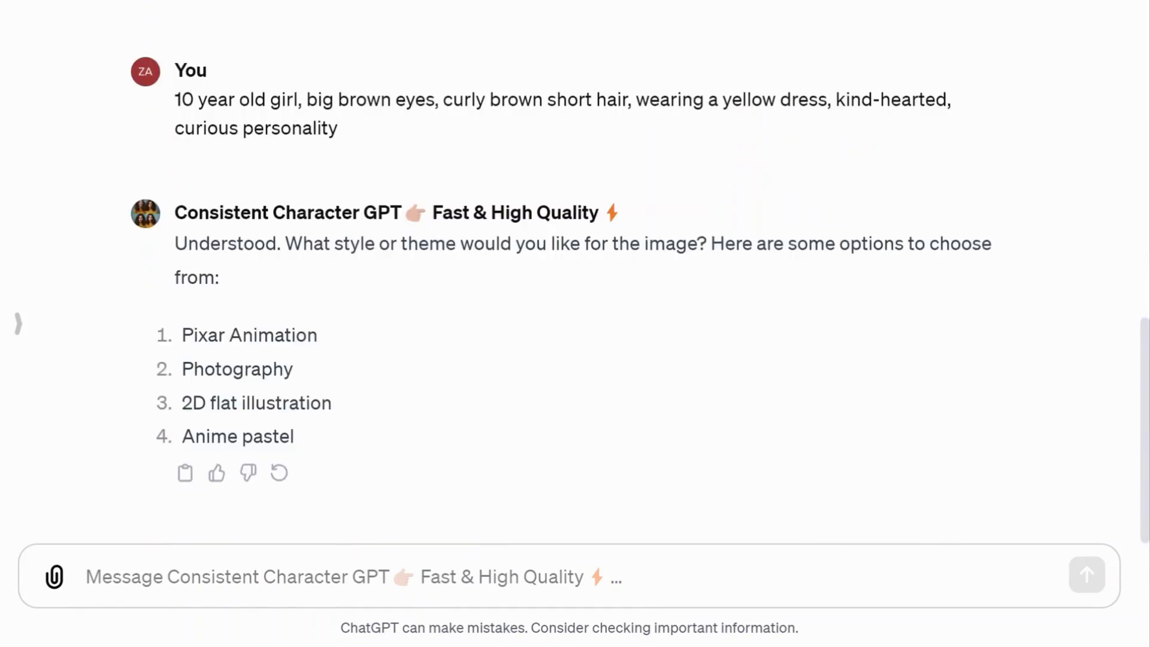
pyautogui.write('3')
pyautogui.press('Return')
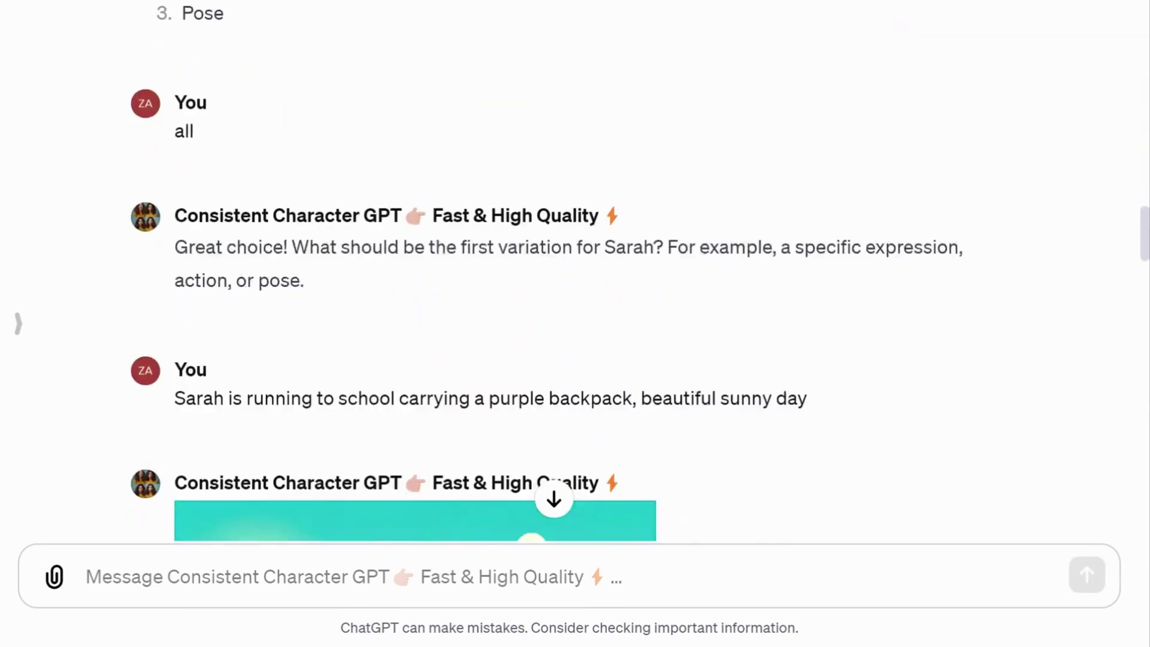
# - Scroll through Sarah's 2D flat illustration and anime pastel scenes
pyautogui.scroll(-10, 416, 270)
pyautogui.scroll(-20, 416, 270)
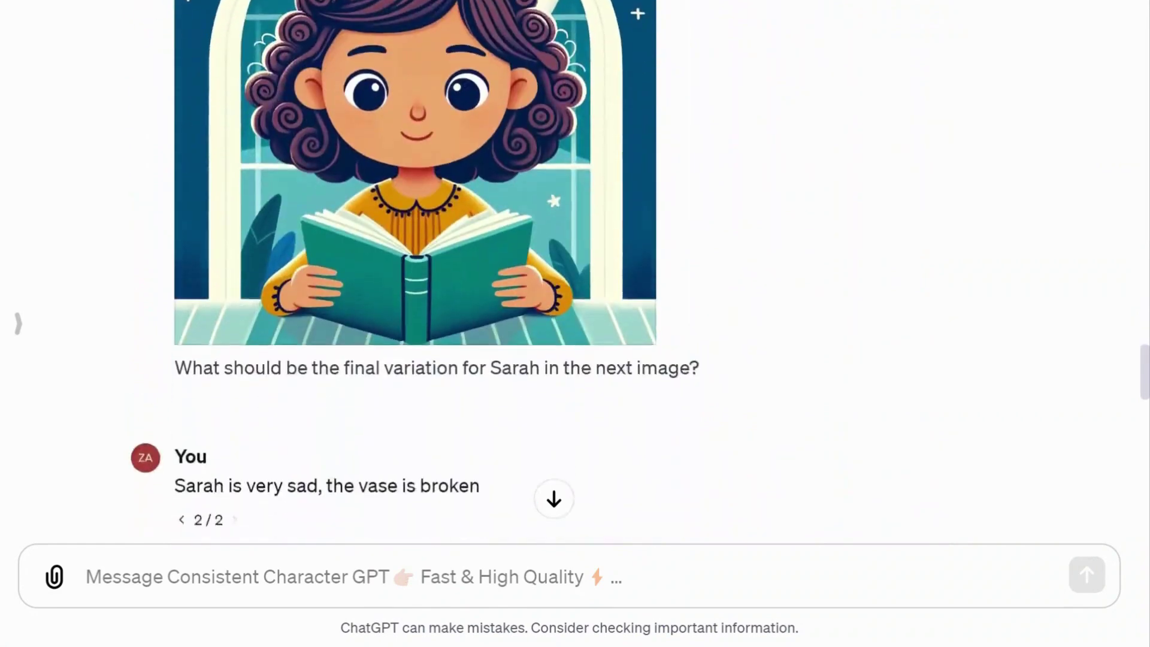
pyautogui.scroll(-6, 416, 269)
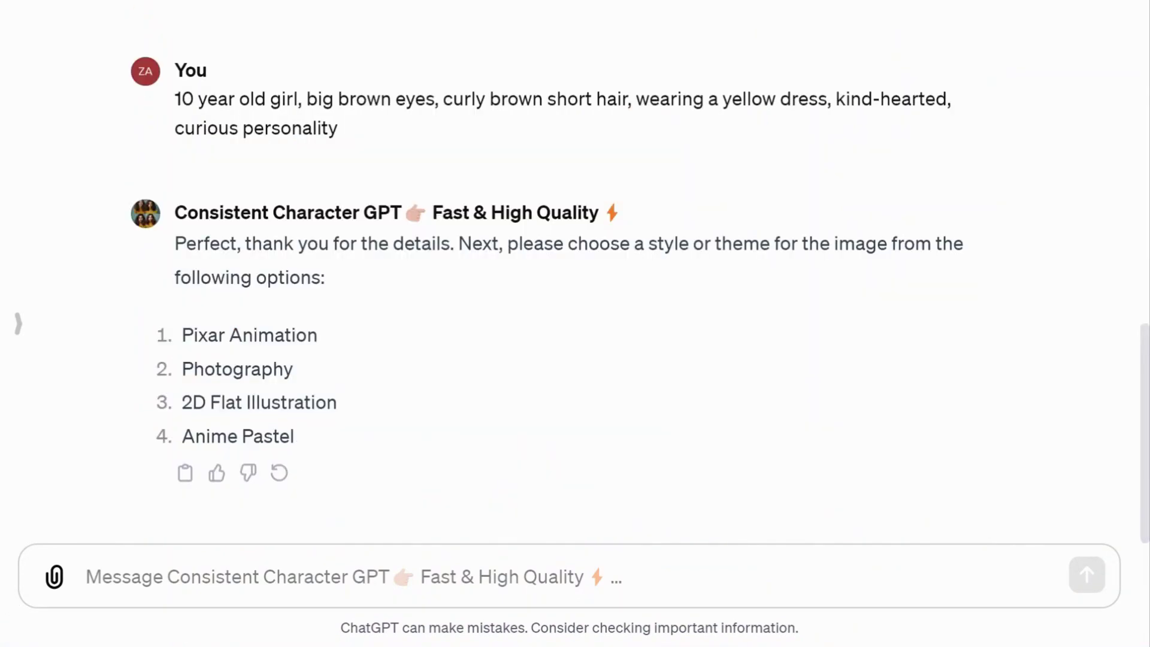
pyautogui.click(88, 577)
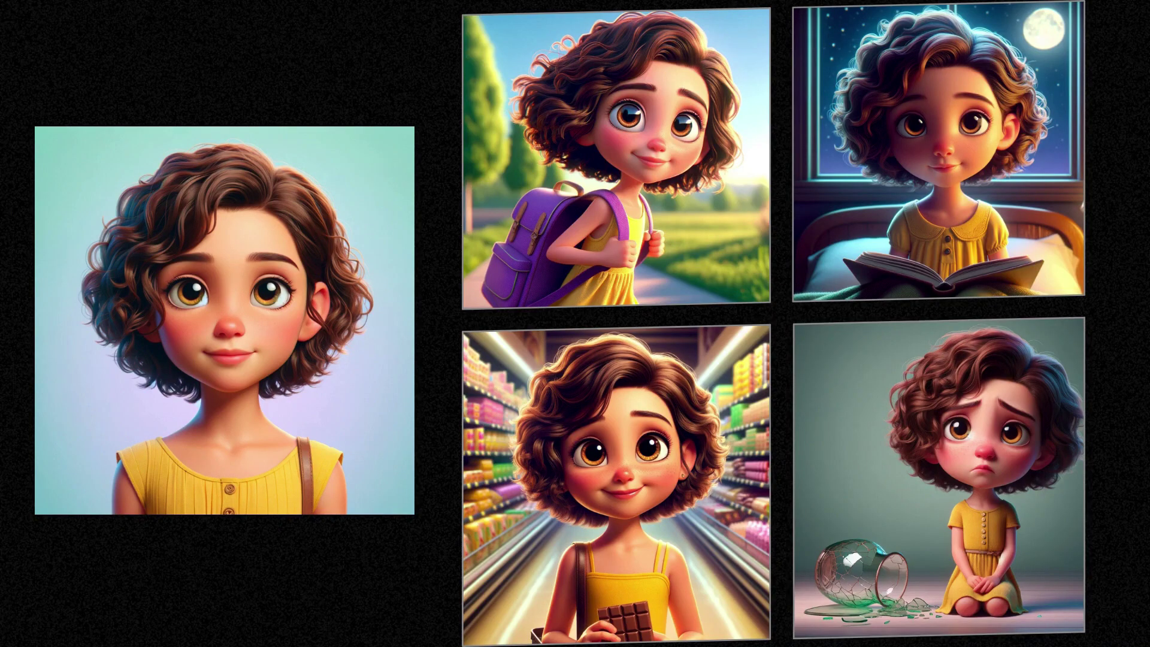